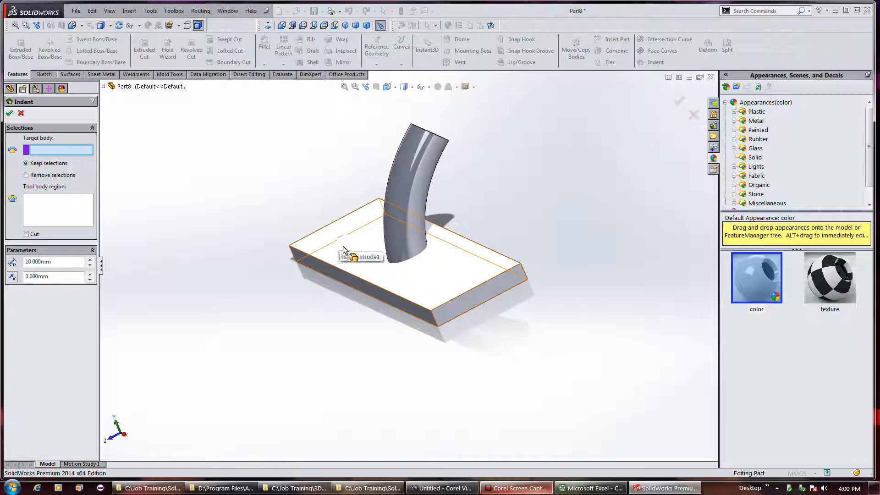
- Set up an indent with the plate as target body, the curved tube as tool body region, and 1 mm thickness
{"action": "left_click", "coordinate": [345, 252]}
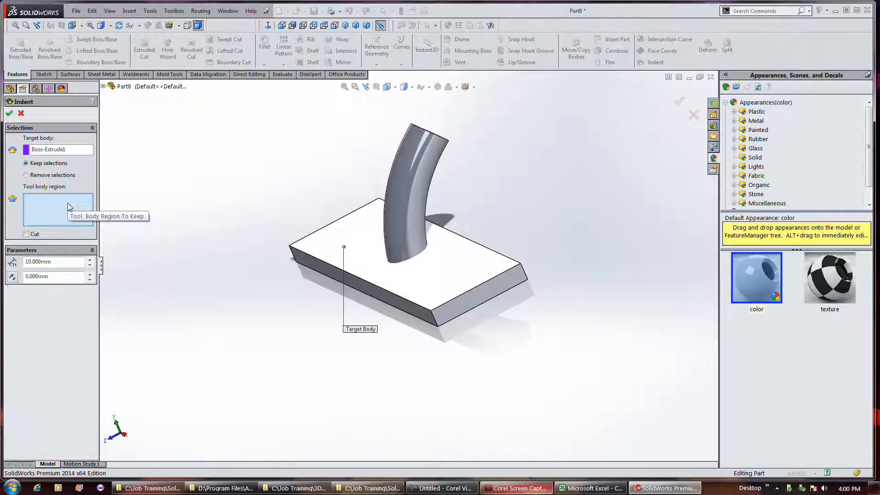
{"action": "left_click", "coordinate": [409, 165]}
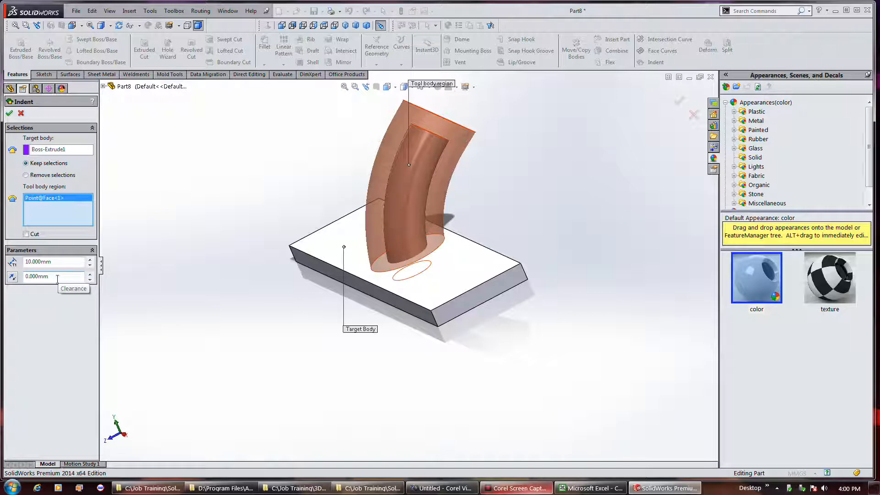
{"action": "middle_click_drag", "start_coordinate": [426, 164], "coordinate": [499, 190]}
{"action": "left_click", "coordinate": [70, 265]}
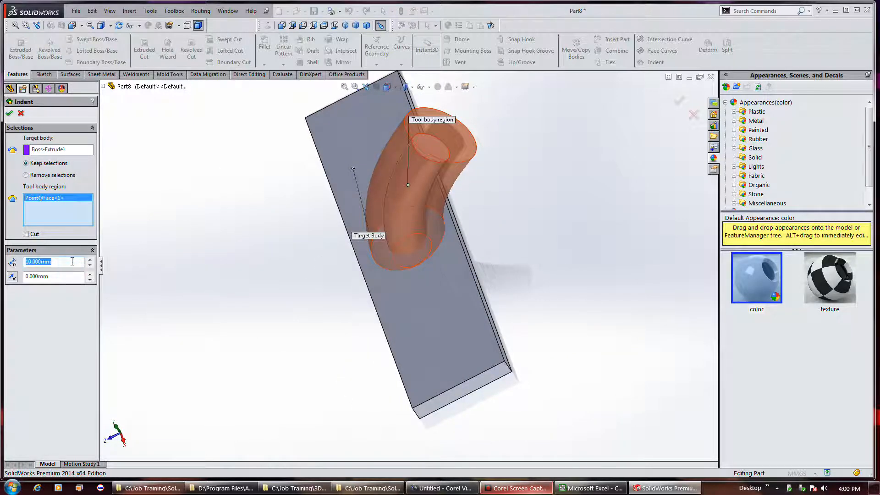
{"action": "type", "text": "1"}
{"action": "key", "text": "Return"}
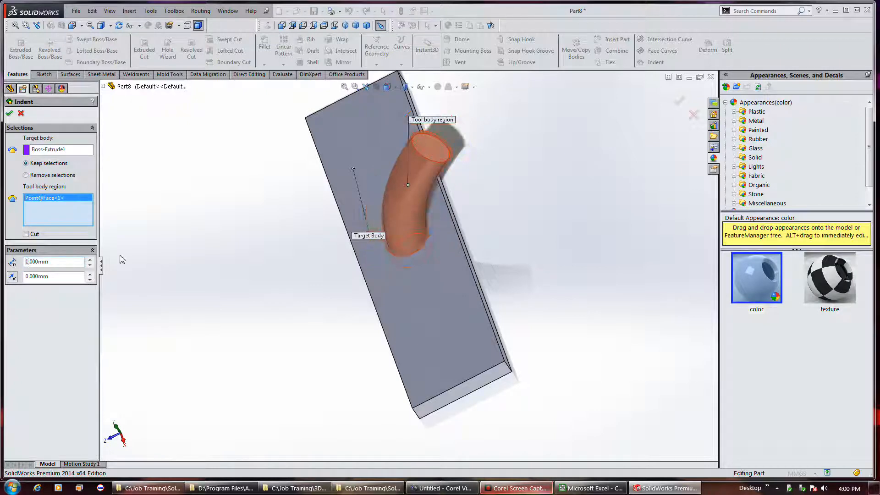
{"action": "middle_click_drag", "start_coordinate": [474, 165], "coordinate": [451, 187]}
{"action": "middle_click_drag", "start_coordinate": [440, 158], "coordinate": [515, 124]}
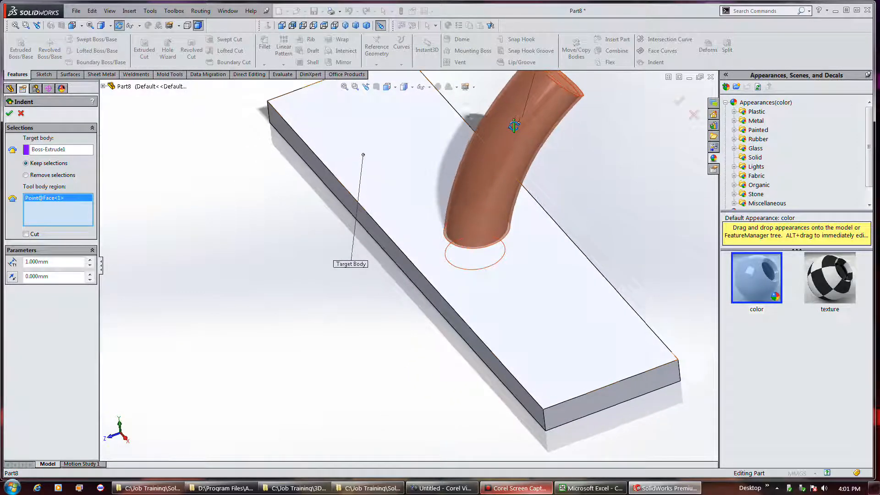
- Try the Cut option on the indent and switch it off again
{"action": "left_click", "coordinate": [26, 234]}
{"action": "middle_click_drag", "start_coordinate": [362, 249], "coordinate": [383, 270]}
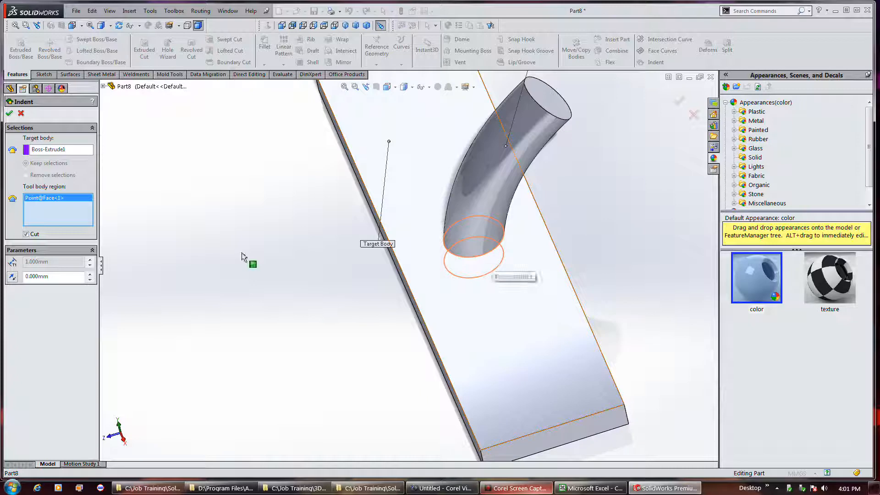
{"action": "left_click", "coordinate": [26, 235]}
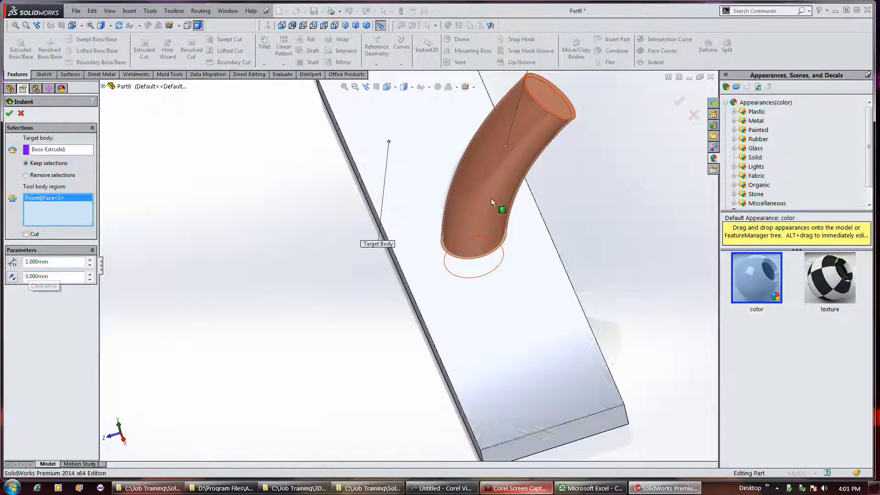
- Try a 2 mm clearance for the indent, reset the clearance to 0 mm, and accept the feature
{"action": "left_click", "coordinate": [62, 277]}
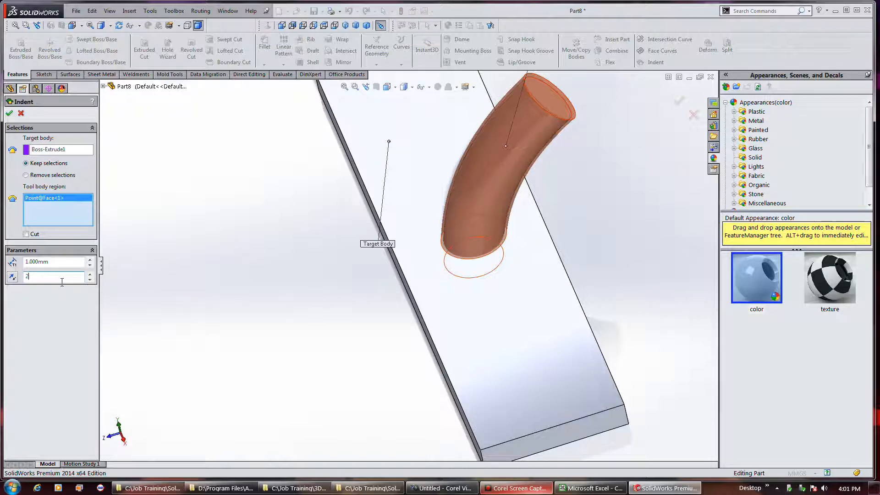
{"action": "key", "text": "Return"}
{"action": "mouse_move", "coordinate": [520, 225]}
{"action": "middle_mouse_down"}
{"action": "mouse_move", "coordinate": [459, 255]}
{"action": "mouse_move", "coordinate": [459, 267]}
{"action": "mouse_move", "coordinate": [499, 260]}
{"action": "mouse_move", "coordinate": [526, 238]}
{"action": "mouse_move", "coordinate": [477, 222]}
{"action": "mouse_move", "coordinate": [527, 210]}
{"action": "mouse_move", "coordinate": [522, 224]}
{"action": "middle_mouse_up"}
{"action": "double_click", "coordinate": [66, 274]}
{"action": "type", "text": "0"}
{"action": "left_click", "coordinate": [61, 263]}
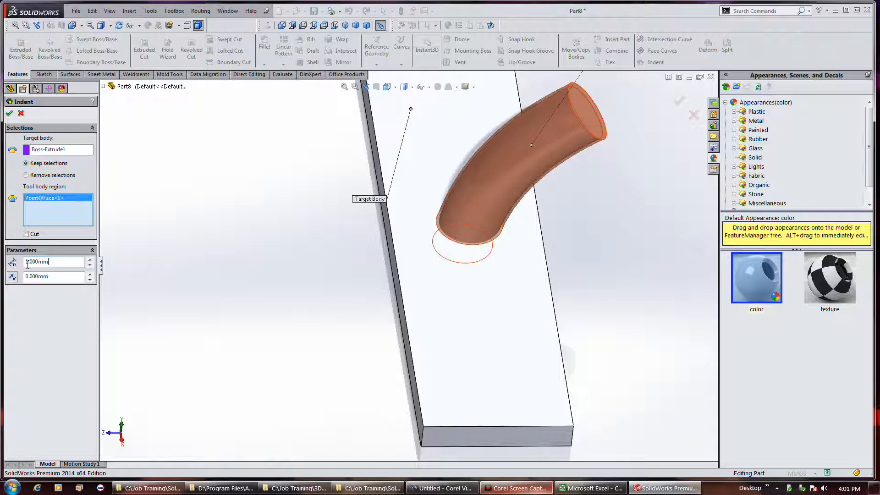
{"action": "left_click", "coordinate": [9, 114]}
- Create an indent in the plate using the curved tube as tool body region, with 1 mm thickness and 0 mm clearance
{"action": "middle_click_drag", "start_coordinate": [573, 272], "coordinate": [606, 262]}
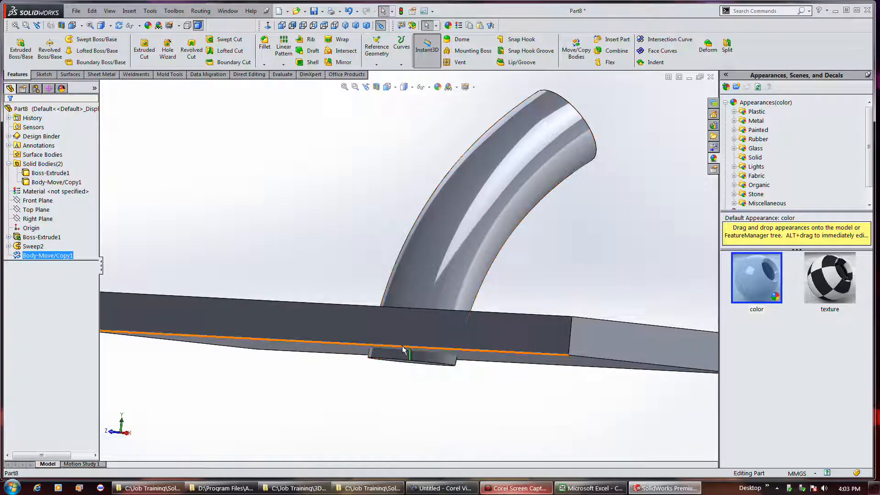
{"action": "middle_click_drag", "start_coordinate": [448, 287], "coordinate": [436, 319]}
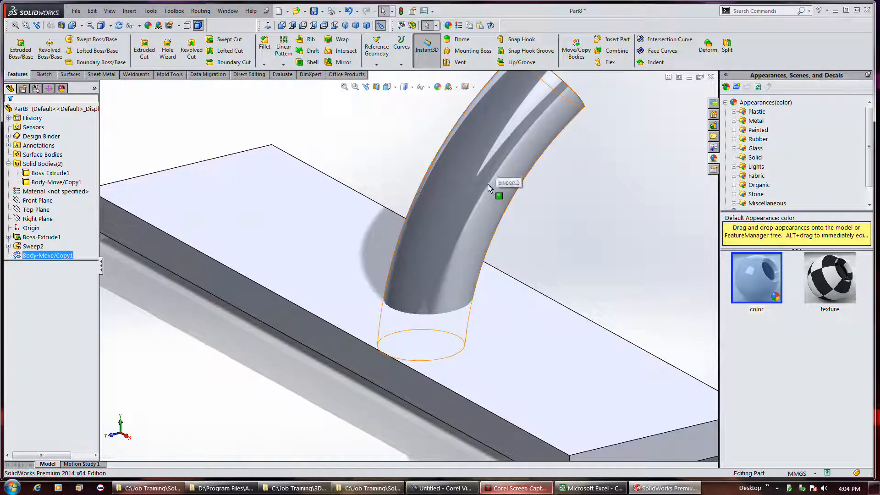
{"action": "mouse_move", "coordinate": [548, 210]}
{"action": "middle_mouse_down"}
{"action": "mouse_move", "coordinate": [567, 128]}
{"action": "mouse_move", "coordinate": [552, 217]}
{"action": "middle_mouse_up"}
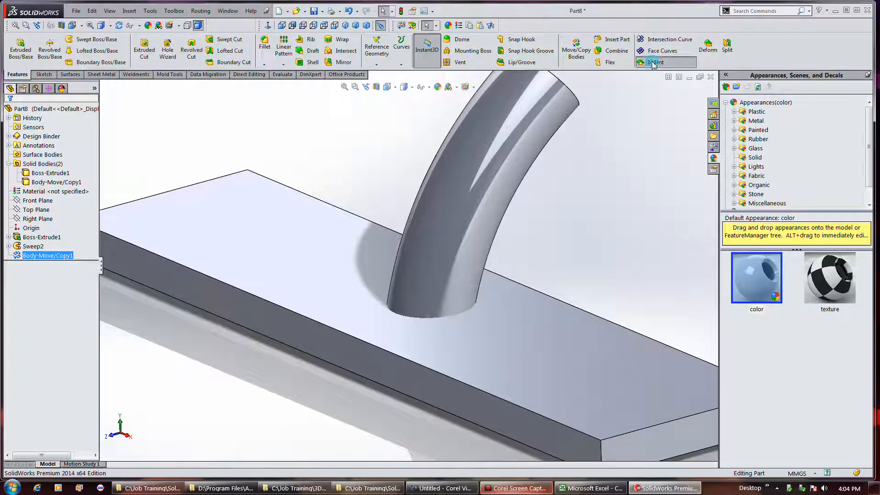
{"action": "left_click", "coordinate": [654, 63]}
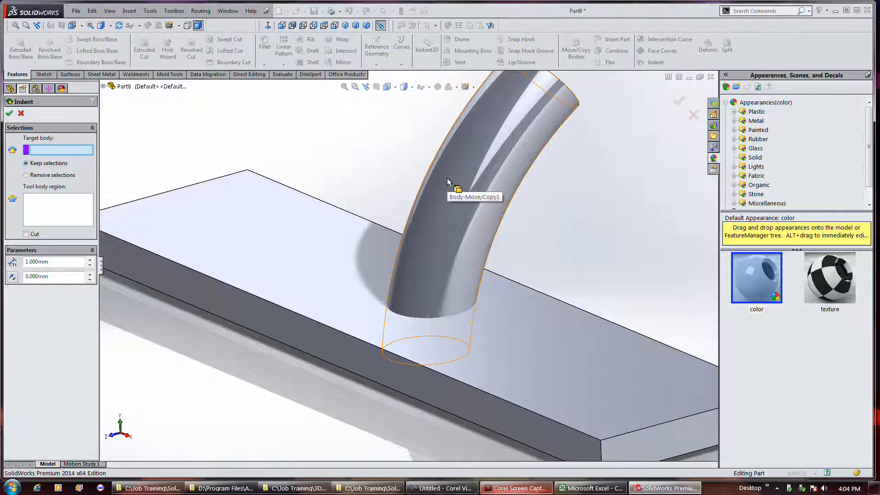
{"action": "left_click", "coordinate": [224, 244]}
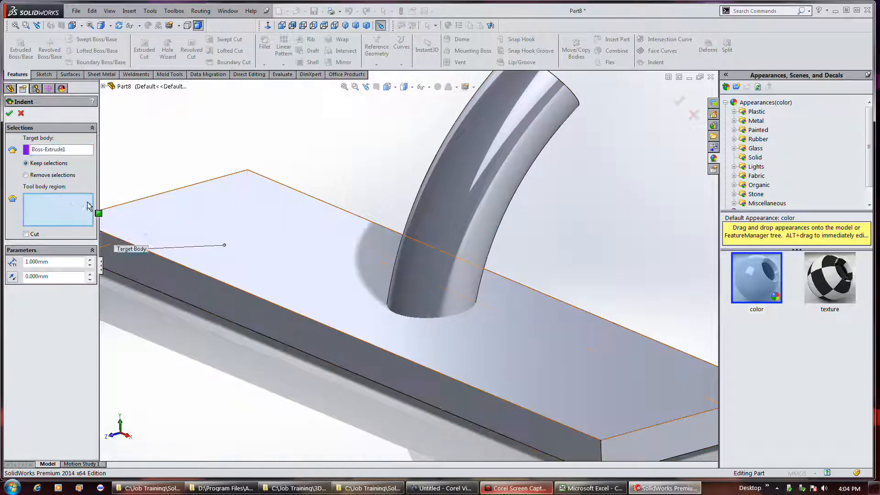
{"action": "left_click", "coordinate": [449, 162]}
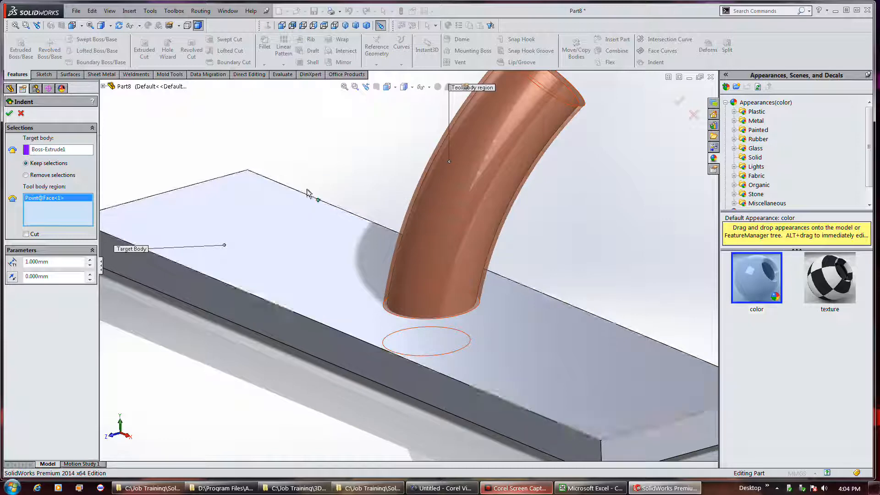
{"action": "middle_click_drag", "start_coordinate": [198, 236], "coordinate": [198, 143]}
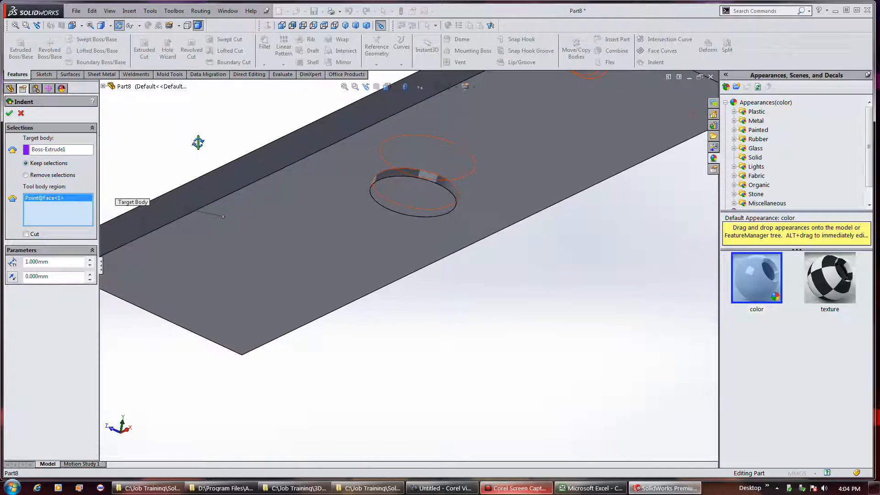
{"action": "left_click", "coordinate": [10, 114]}
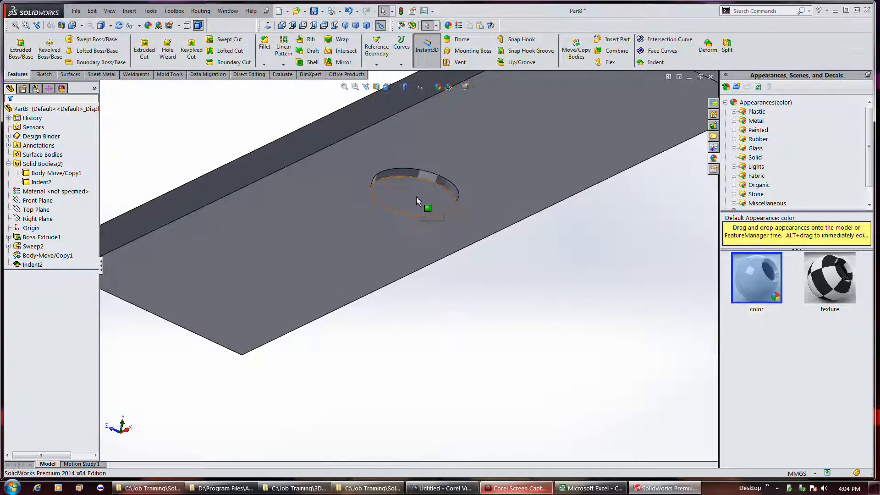
- Highlight the new indent feature and examine its faces from above and below the plate
{"action": "middle_click_drag", "start_coordinate": [371, 148], "coordinate": [366, 256]}
{"action": "scroll", "coordinate": [383, 288], "scroll_direction": "up", "scroll_amount": 3}
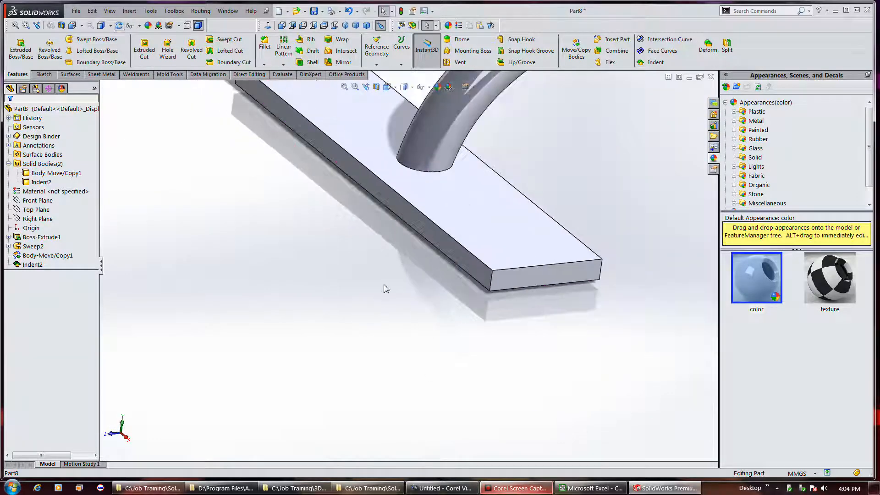
{"action": "scroll", "coordinate": [387, 288], "scroll_direction": "up", "scroll_amount": 2}
{"action": "scroll", "coordinate": [500, 107], "scroll_direction": "down", "scroll_amount": 4}
{"action": "middle_click_drag", "start_coordinate": [402, 139], "coordinate": [397, 170]}
{"action": "left_click", "coordinate": [32, 265]}
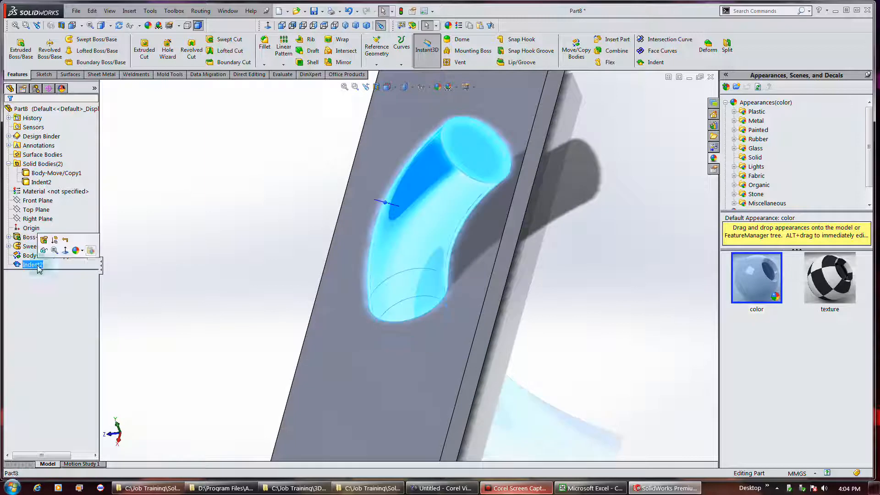
{"action": "middle_click_drag", "start_coordinate": [490, 317], "coordinate": [460, 198]}
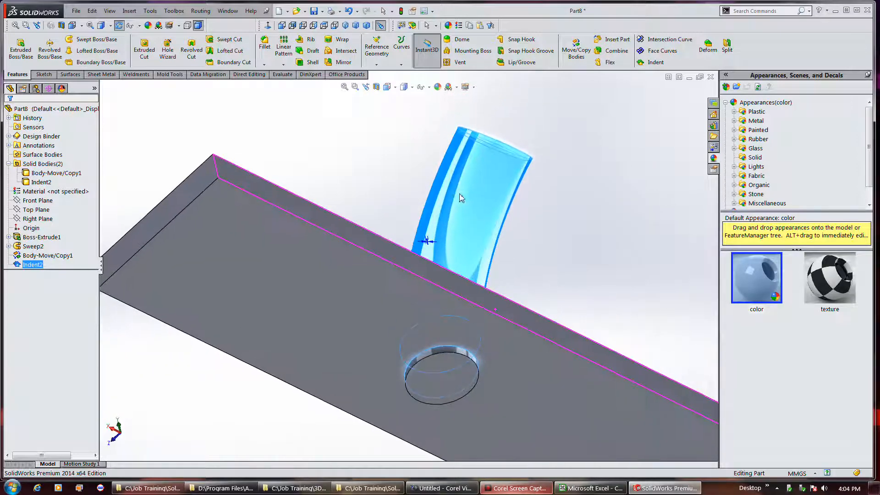
- Hide the curved swept tool body
{"action": "left_click", "coordinate": [46, 257], "text": "ctrl"}
{"action": "left_click", "coordinate": [47, 258]}
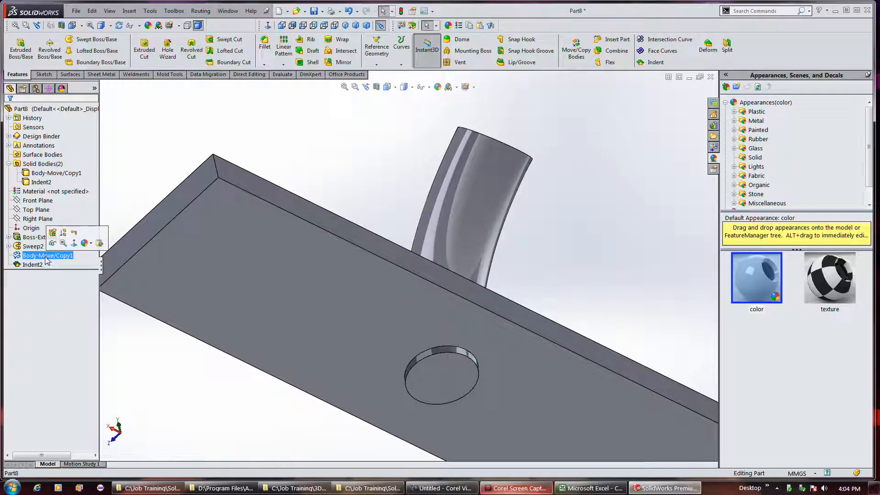
{"action": "left_click", "coordinate": [36, 248], "text": "ctrl"}
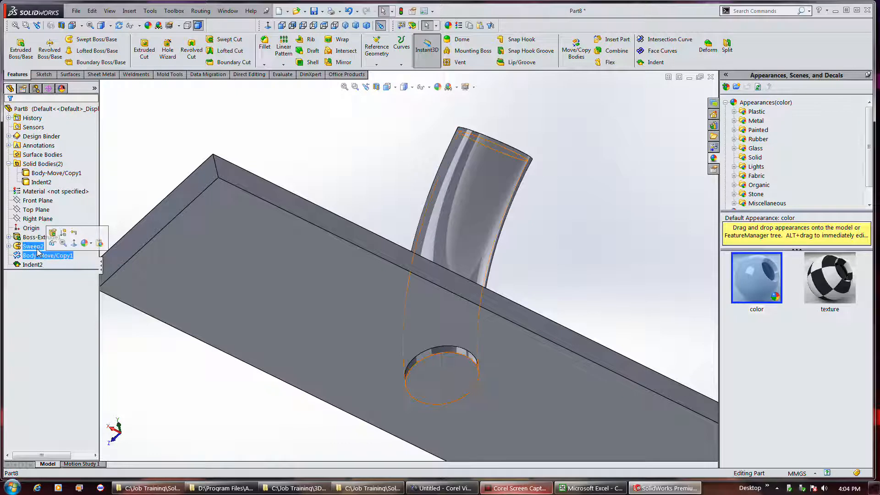
{"action": "left_click", "coordinate": [37, 249]}
{"action": "right_click", "coordinate": [36, 248]}
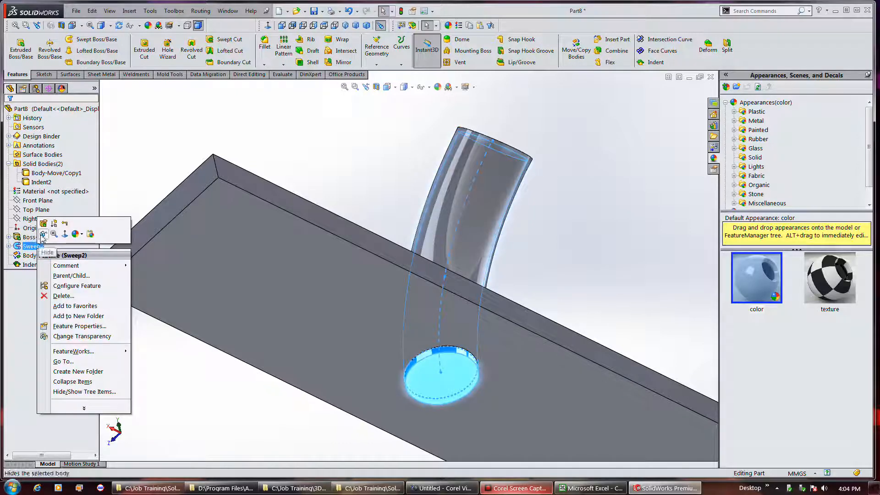
{"action": "left_click", "coordinate": [42, 234]}
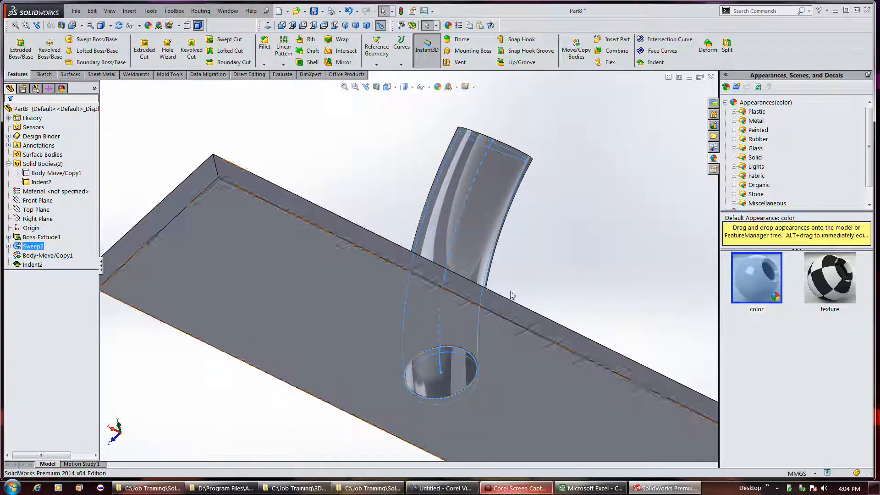
- Examine the hollow wall formed by the indent through the hole in the plate's underside
{"action": "middle_click_drag", "start_coordinate": [514, 322], "coordinate": [493, 289]}
{"action": "left_click", "coordinate": [531, 283]}
{"action": "scroll", "coordinate": [403, 390], "scroll_direction": "down", "scroll_amount": 4}
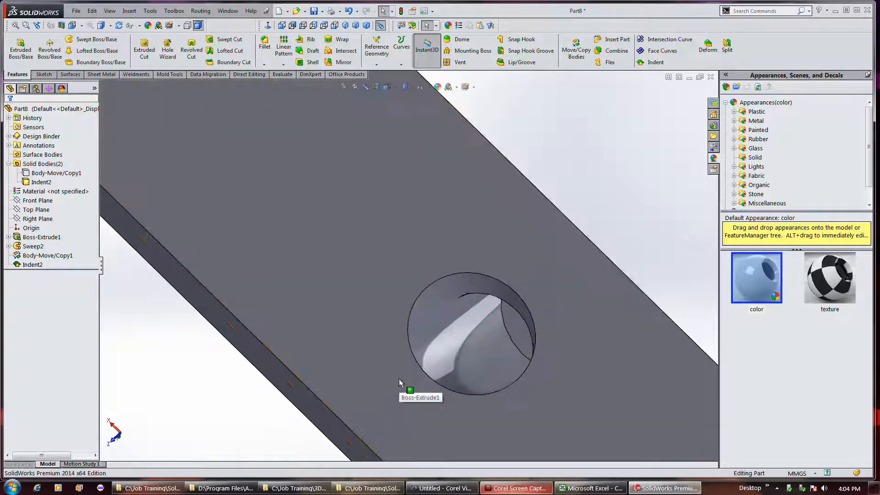
{"action": "middle_click_drag", "start_coordinate": [441, 344], "coordinate": [393, 311]}
{"action": "scroll", "coordinate": [401, 270], "scroll_direction": "up", "scroll_amount": 3}
{"action": "left_click", "coordinate": [521, 359]}
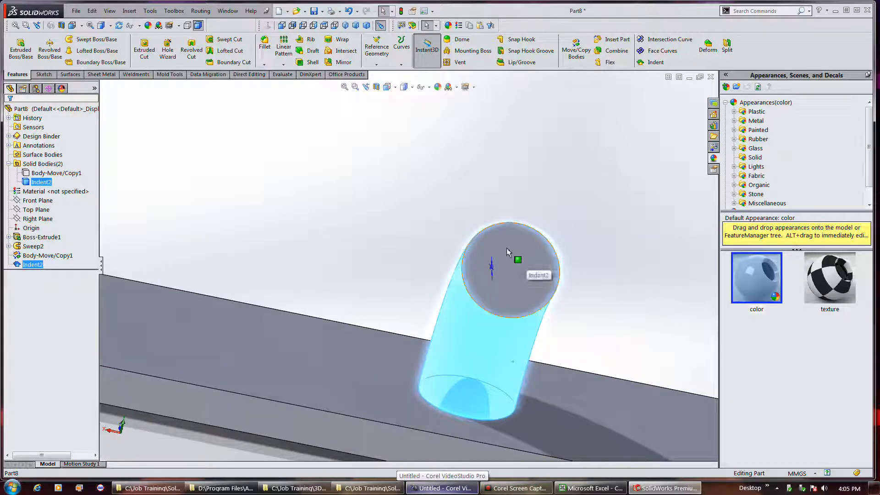
{"action": "left_click", "coordinate": [576, 49]}
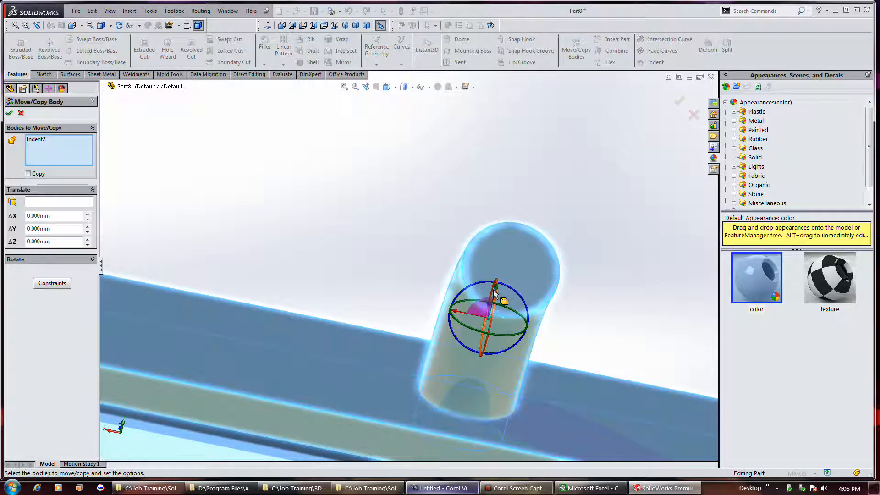
{"action": "left_click_drag", "start_coordinate": [496, 292], "coordinate": [506, 198]}
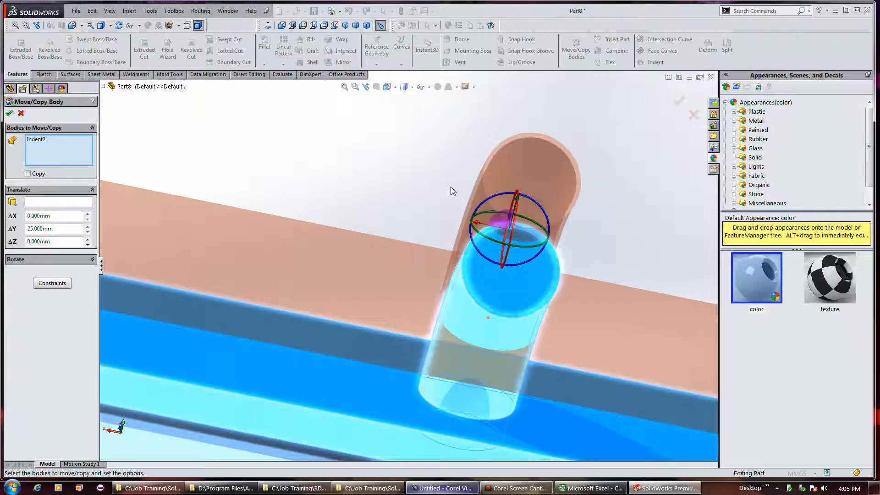
{"action": "key", "text": "f"}
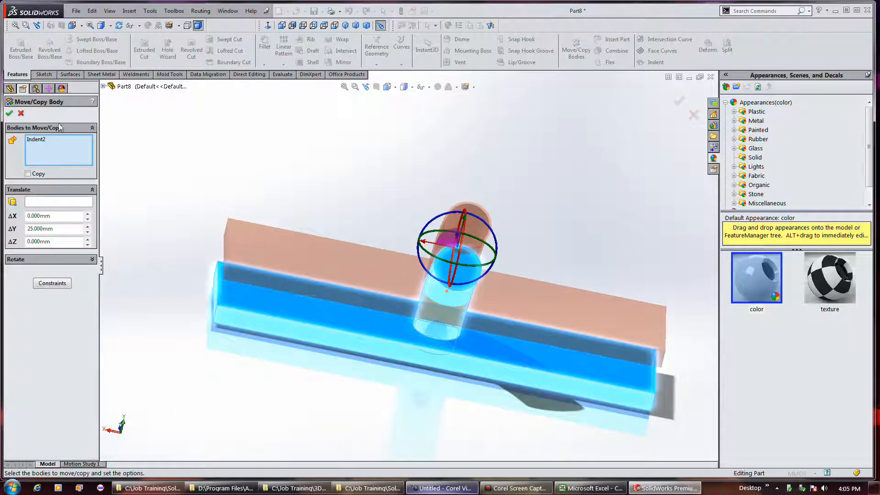
{"action": "left_click", "coordinate": [21, 114]}
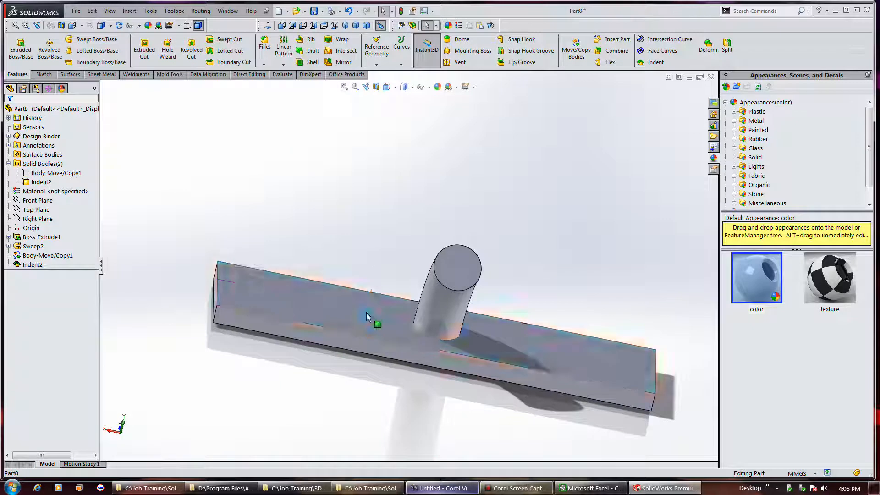
- Inspect the indented plate from another side, highlighting the indented body and the hidden tool body in turn
{"action": "left_click", "coordinate": [435, 292]}
{"action": "middle_click_drag", "start_coordinate": [504, 280], "coordinate": [410, 260]}
{"action": "left_click", "coordinate": [409, 260]}
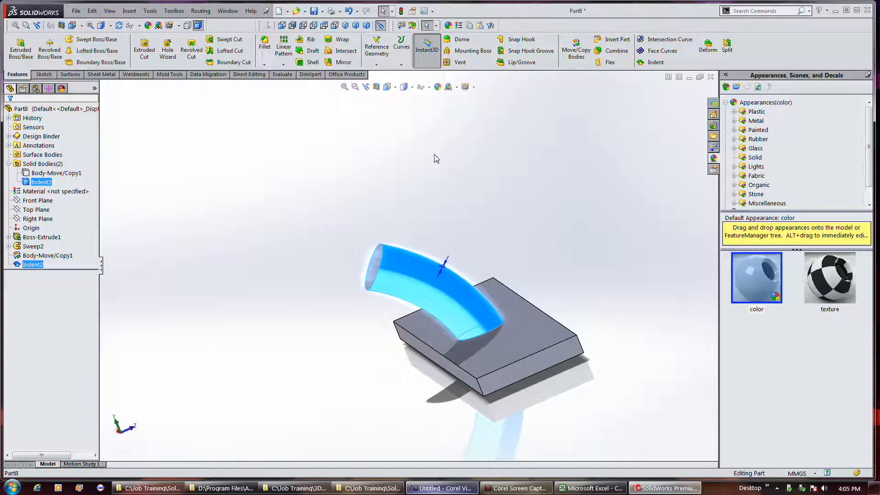
{"action": "left_click", "coordinate": [536, 143]}
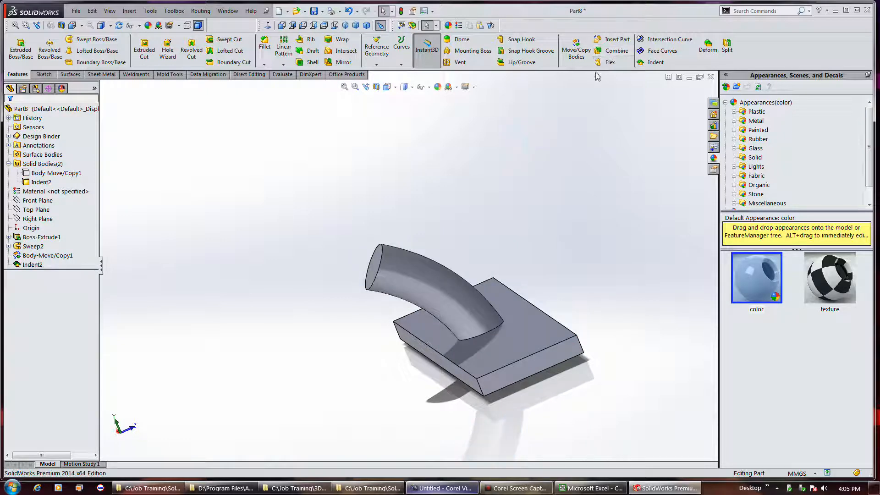
{"action": "left_click", "coordinate": [48, 184]}
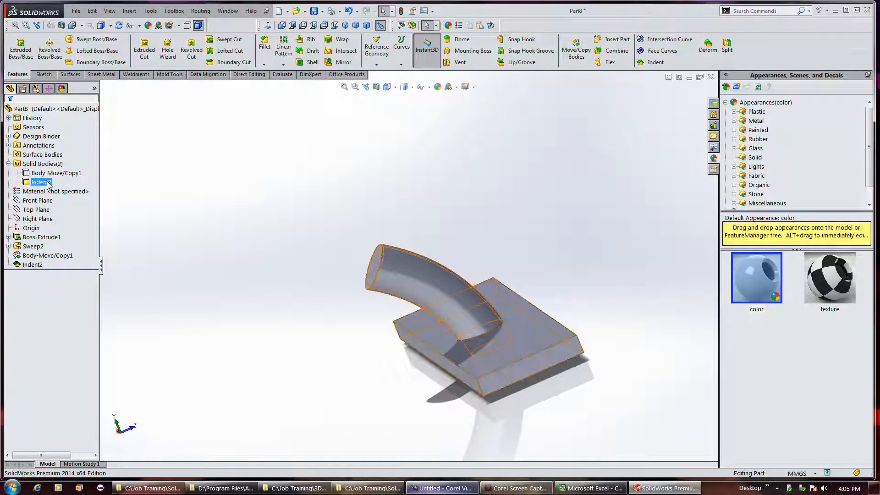
{"action": "left_click", "coordinate": [48, 176]}
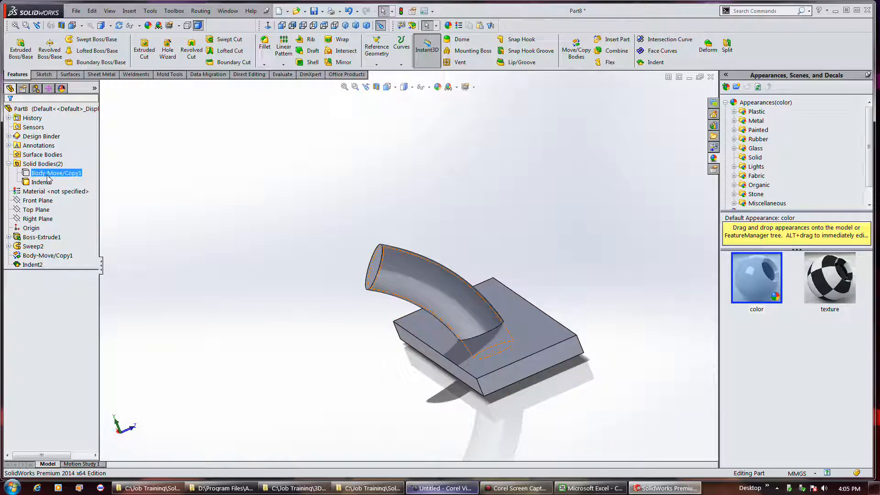
{"action": "left_click", "coordinate": [47, 175]}
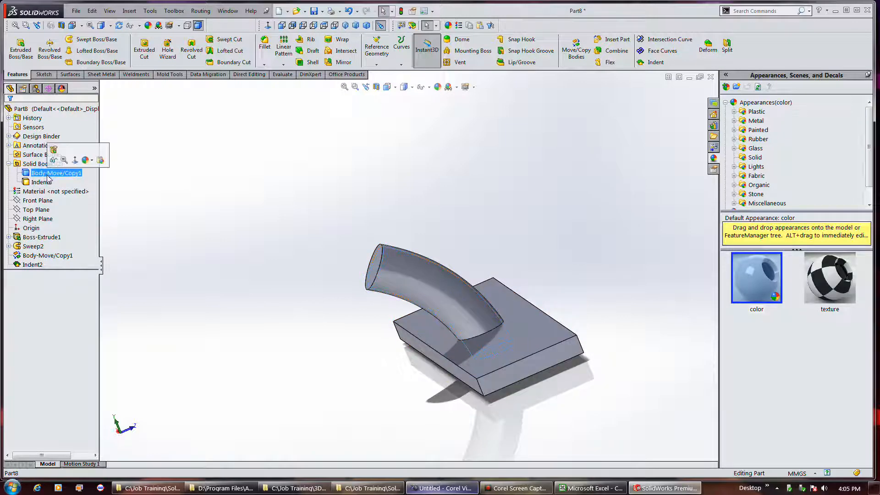
- Highlight the tool body and indented body together, and preview a section view through the Right Plane with the cut side reversed
{"action": "left_click", "coordinate": [40, 182], "text": "ctrl"}
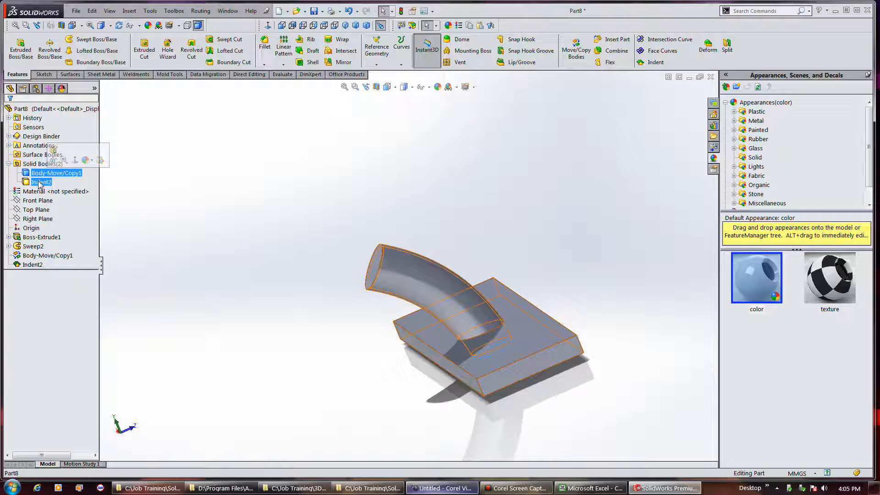
{"action": "left_click", "coordinate": [40, 182]}
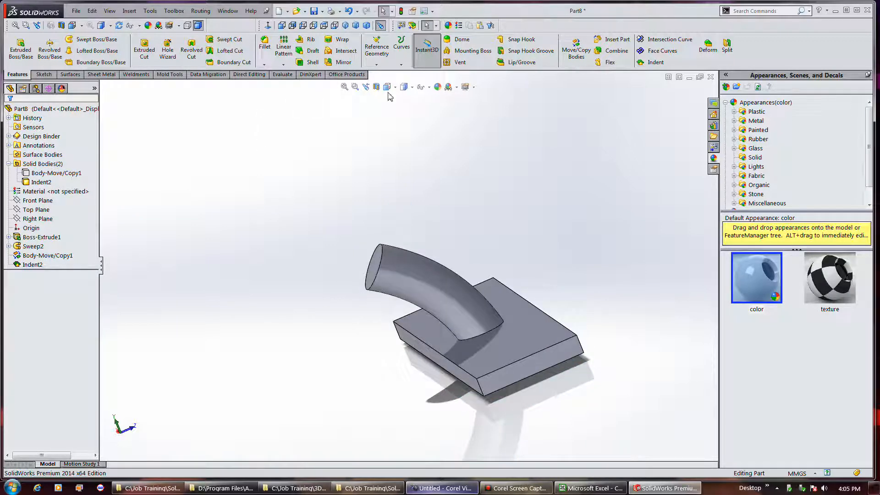
{"action": "left_click", "coordinate": [376, 86]}
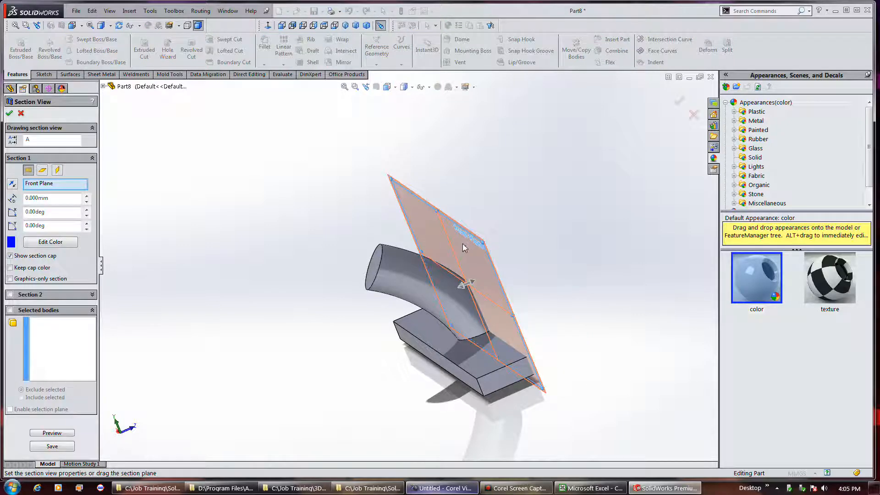
{"action": "left_click", "coordinate": [43, 173]}
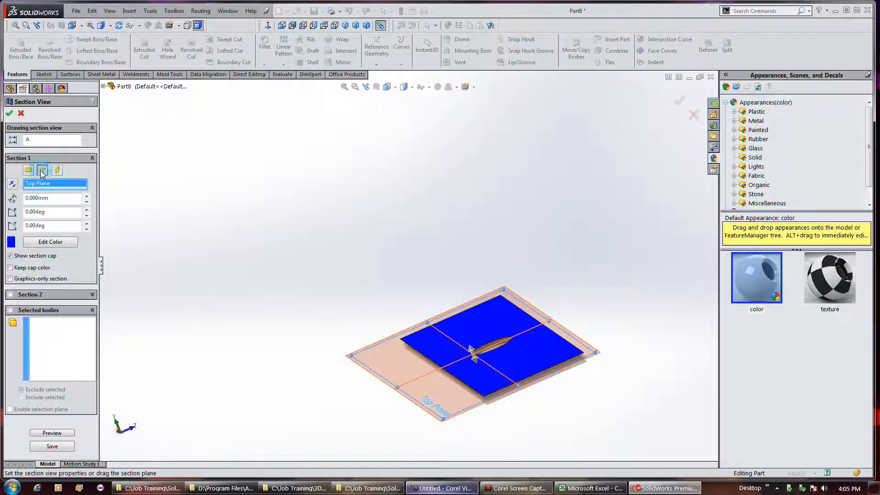
{"action": "left_click", "coordinate": [56, 171]}
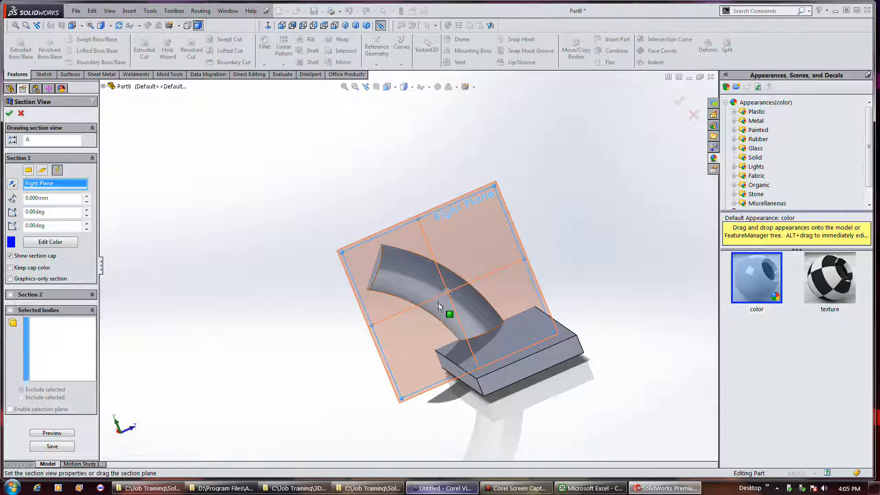
{"action": "left_click", "coordinate": [12, 184]}
- Examine the sectioned wall of the curved indent with the section plane offset to 1 mm, and close the section view without keeping it
{"action": "scroll", "coordinate": [411, 294], "scroll_direction": "up", "scroll_amount": 3}
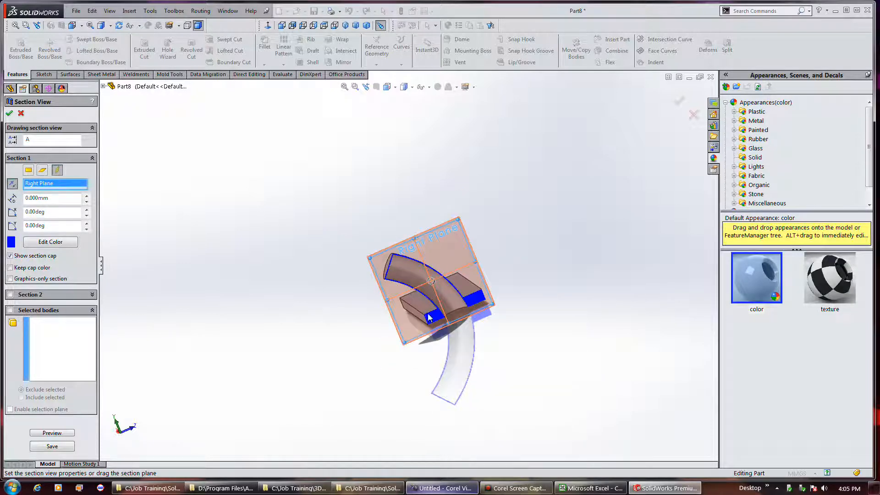
{"action": "scroll", "coordinate": [472, 361], "scroll_direction": "down", "scroll_amount": 3}
{"action": "mouse_move", "coordinate": [478, 358]}
{"action": "middle_mouse_down"}
{"action": "mouse_move", "coordinate": [503, 304]}
{"action": "mouse_move", "coordinate": [464, 356]}
{"action": "mouse_move", "coordinate": [475, 356]}
{"action": "middle_mouse_up"}
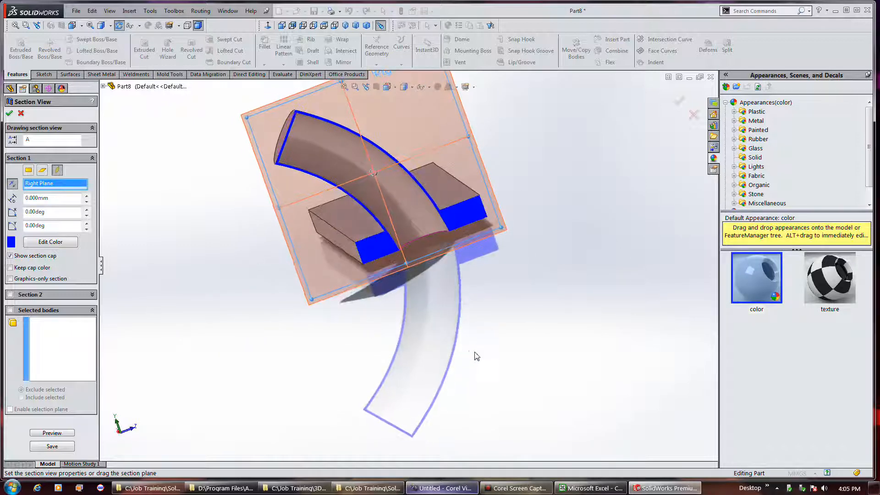
{"action": "middle_click_drag", "start_coordinate": [399, 308], "coordinate": [414, 314]}
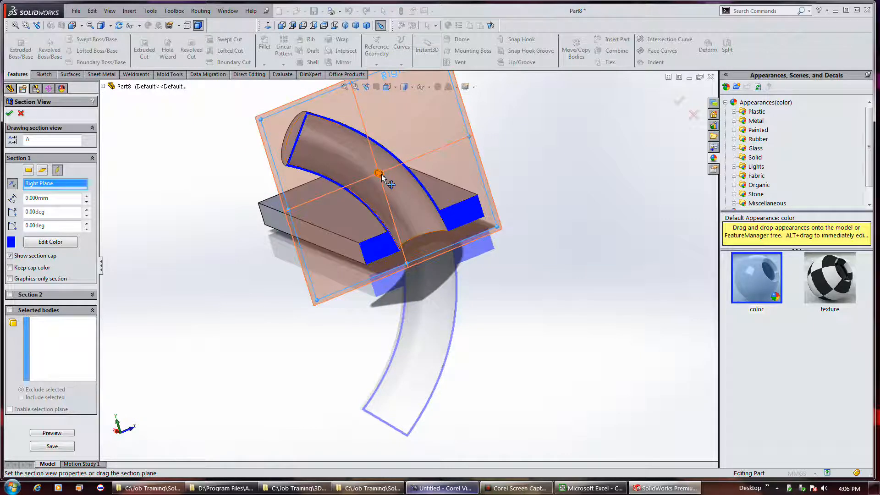
{"action": "mouse_move", "coordinate": [385, 179]}
{"action": "left_mouse_down"}
{"action": "mouse_move", "coordinate": [393, 186]}
{"action": "mouse_move", "coordinate": [361, 171]}
{"action": "mouse_move", "coordinate": [378, 180]}
{"action": "left_mouse_up"}
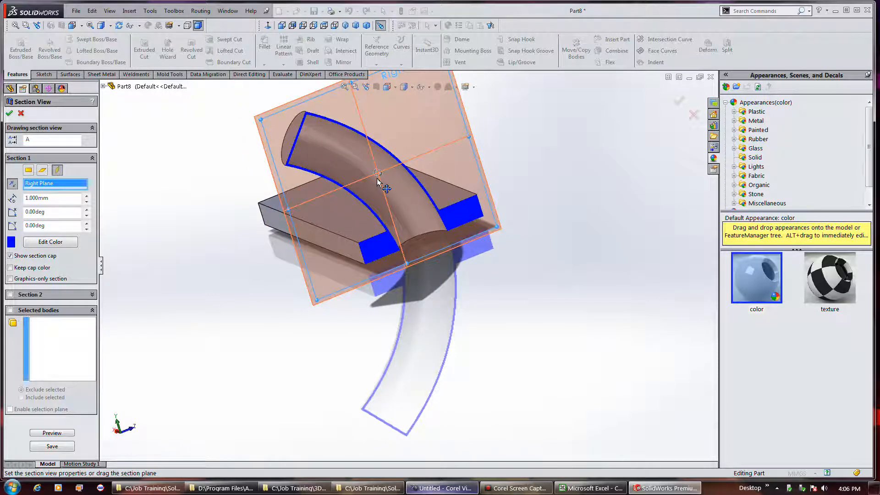
{"action": "left_click", "coordinate": [21, 114]}
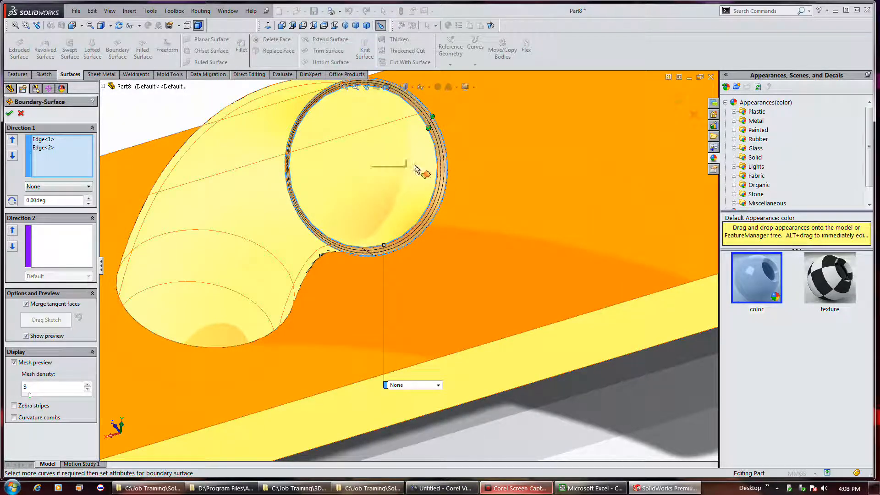
- Create a boundary surface between the two circular edges at the tube's open end, closing the gap between the inner and outer walls
{"action": "middle_click", "coordinate": [462, 245]}
{"action": "middle_click_drag", "start_coordinate": [460, 248], "coordinate": [456, 257]}
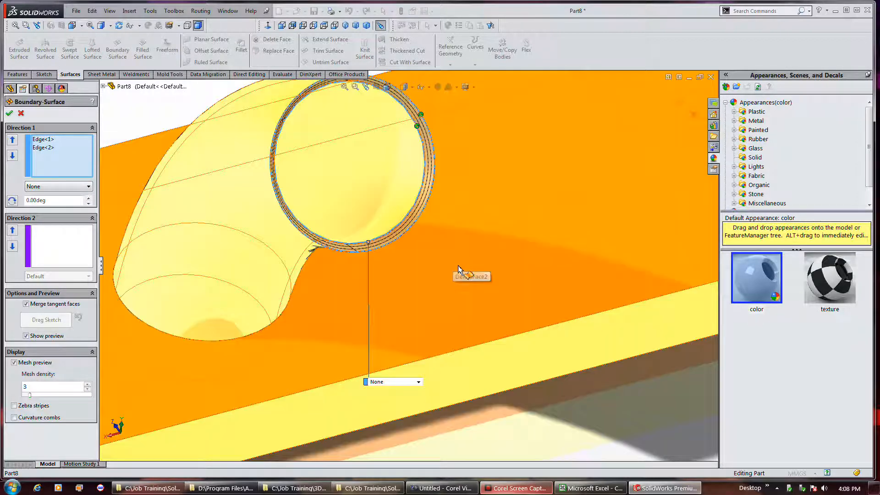
{"action": "left_click", "coordinate": [462, 269]}
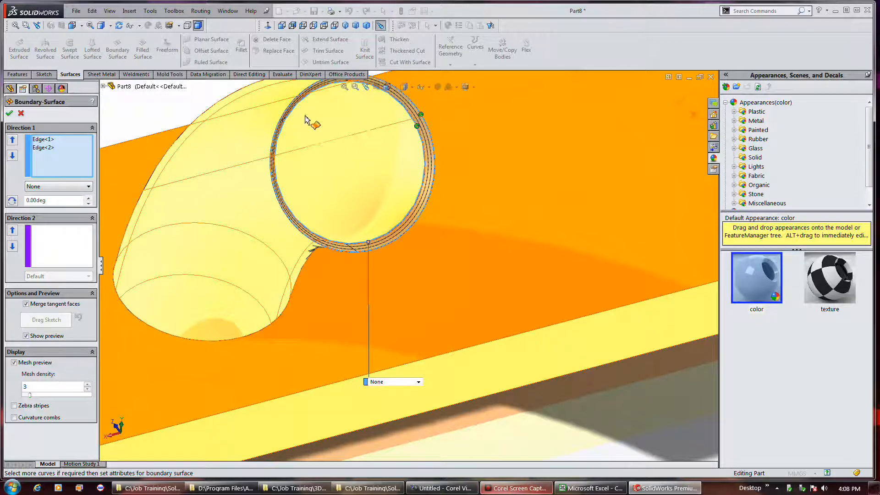
{"action": "left_click", "coordinate": [9, 113]}
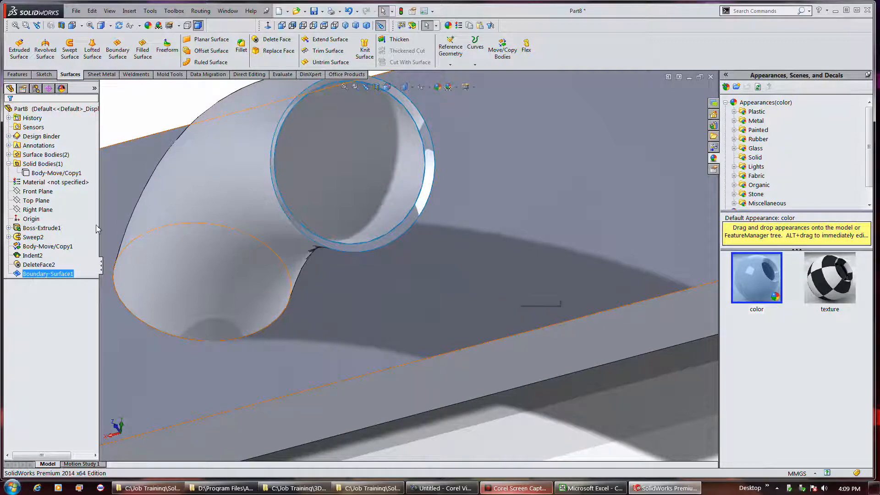
- Review the ring-shaped boundary surface's definition and its two selected edges at the tube's end
{"action": "right_click", "coordinate": [57, 276]}
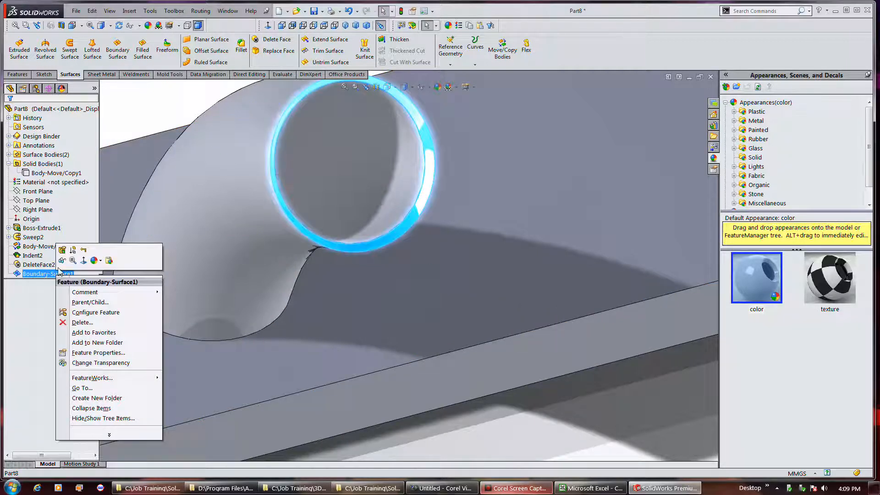
{"action": "left_click", "coordinate": [61, 250]}
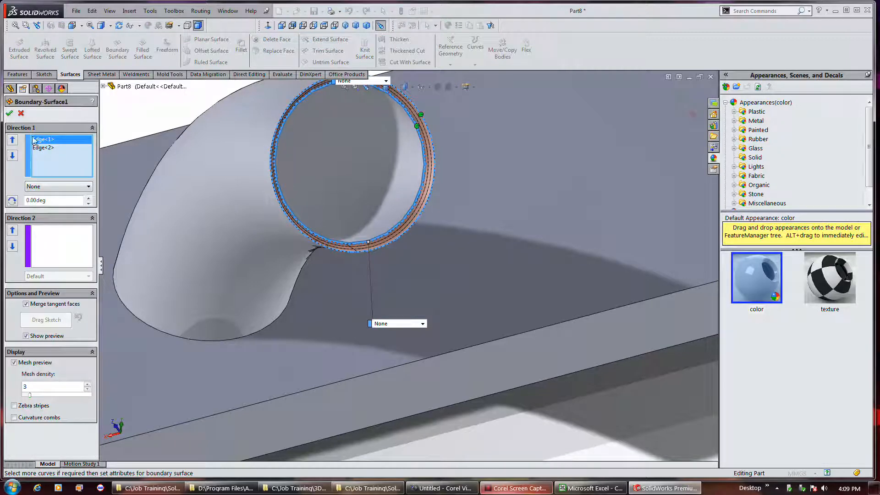
{"action": "left_click", "coordinate": [21, 113]}
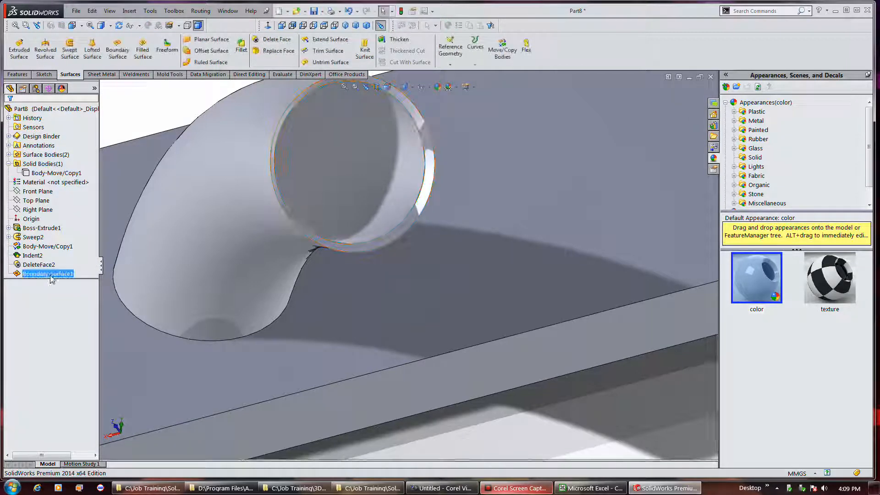
{"action": "right_click", "coordinate": [47, 274]}
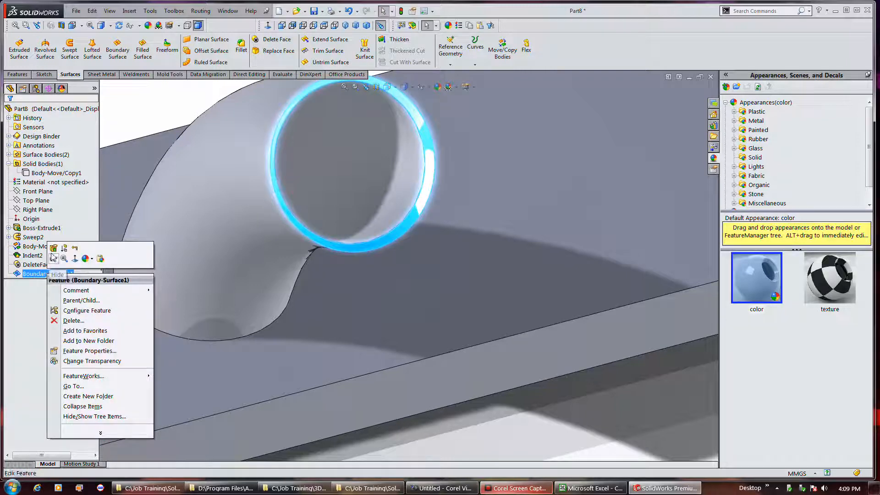
{"action": "left_click", "coordinate": [51, 251]}
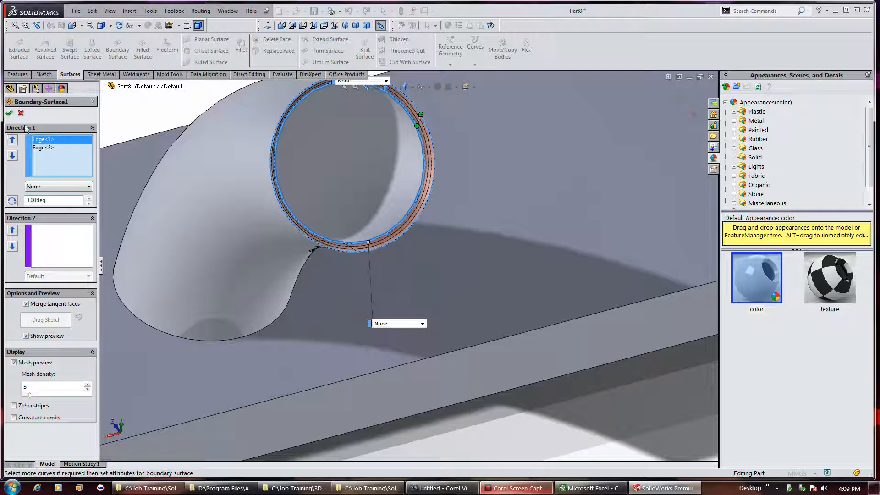
{"action": "left_click", "coordinate": [9, 113]}
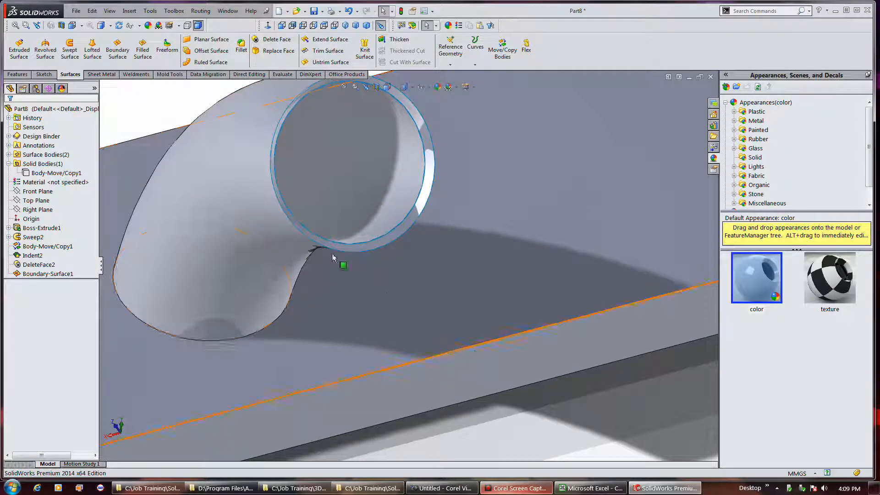
- Box-select the tube's edges and the whole plate to examine the surface bodies that make up the model
{"action": "scroll", "coordinate": [340, 261], "scroll_direction": "up", "scroll_amount": 8}
{"action": "scroll", "coordinate": [334, 255], "scroll_direction": "up", "scroll_amount": 2}
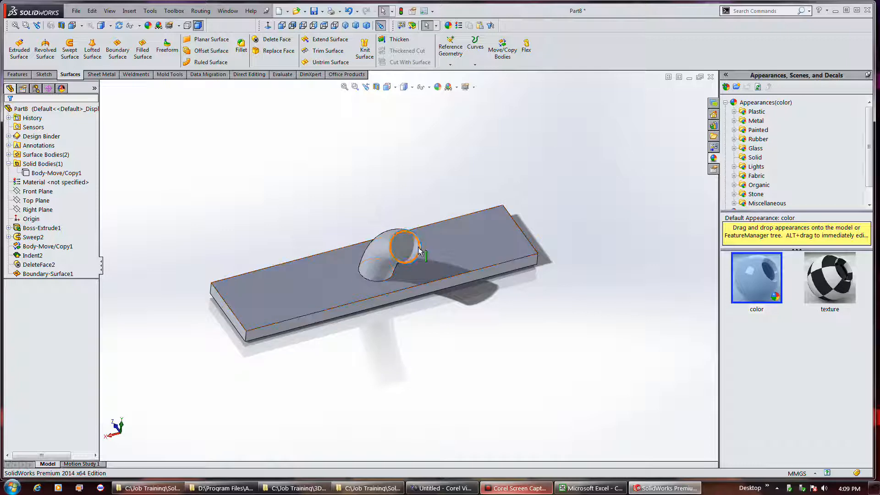
{"action": "left_click_drag", "start_coordinate": [482, 304], "coordinate": [353, 194]}
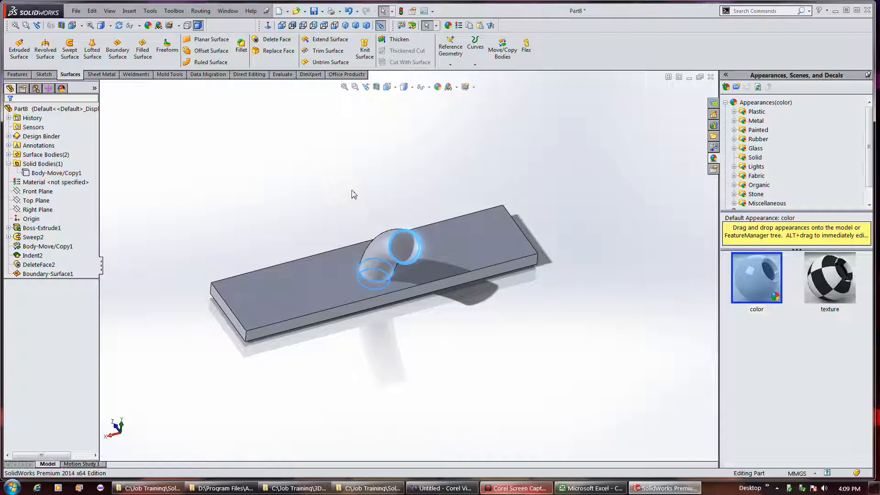
{"action": "left_click_drag", "start_coordinate": [513, 331], "coordinate": [622, 397]}
{"action": "left_click_drag", "start_coordinate": [183, 185], "coordinate": [622, 413]}
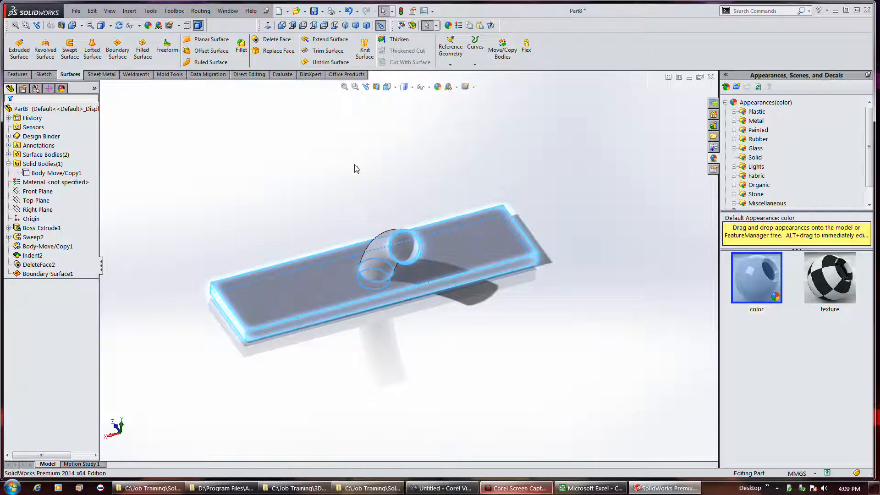
- Knit the DeleteFace2 and Boundary-Surface1 surface bodies into a solid with merged entities
{"action": "left_click", "coordinate": [364, 50]}
{"action": "left_click", "coordinate": [48, 197]}
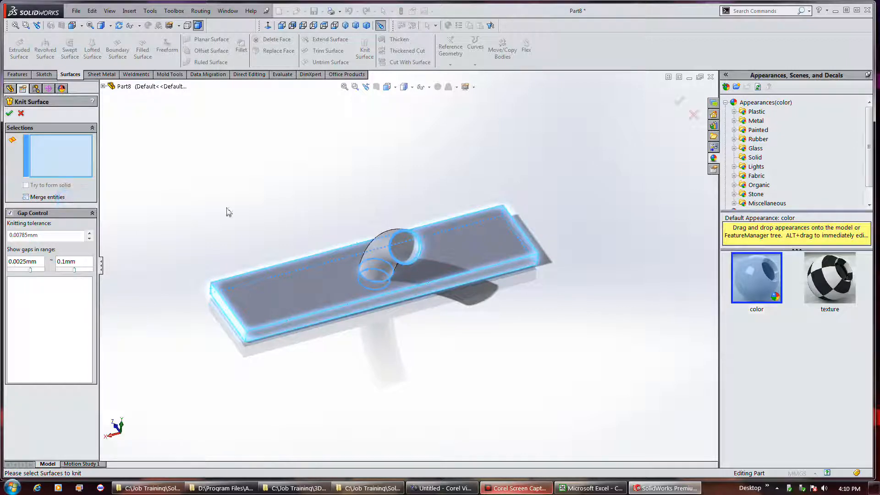
{"action": "left_click", "coordinate": [339, 287]}
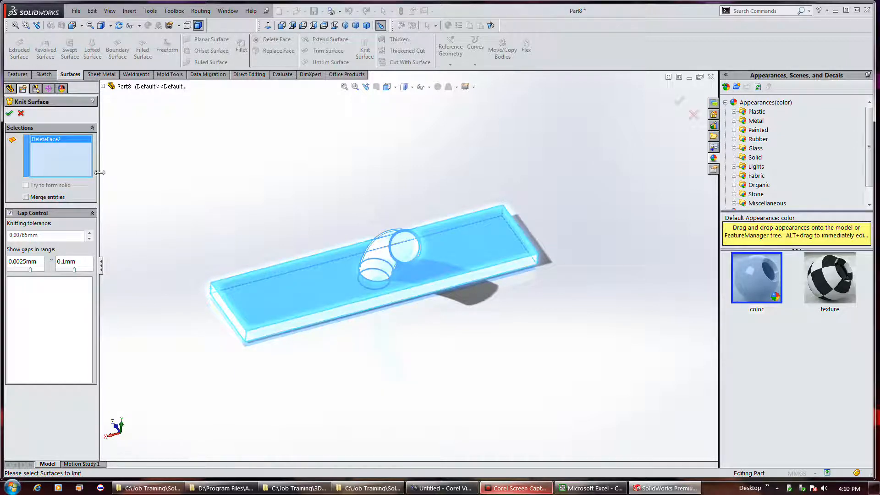
{"action": "left_click", "coordinate": [49, 197]}
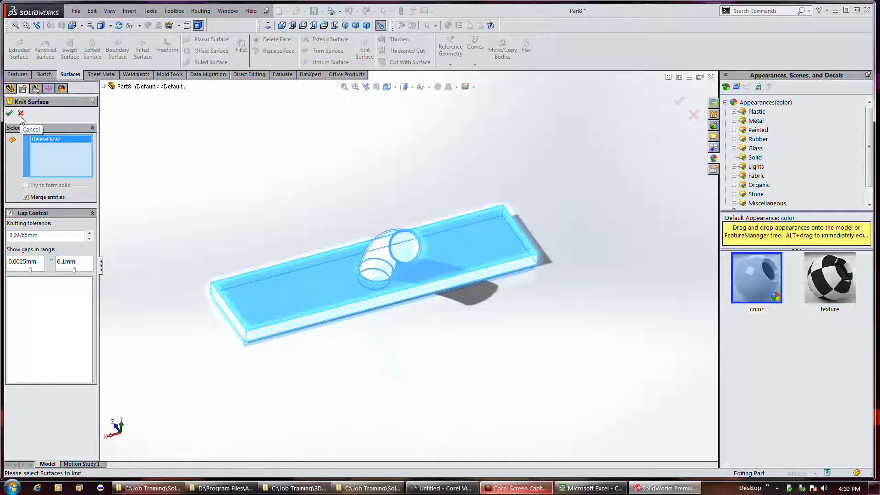
{"action": "left_click", "coordinate": [103, 86]}
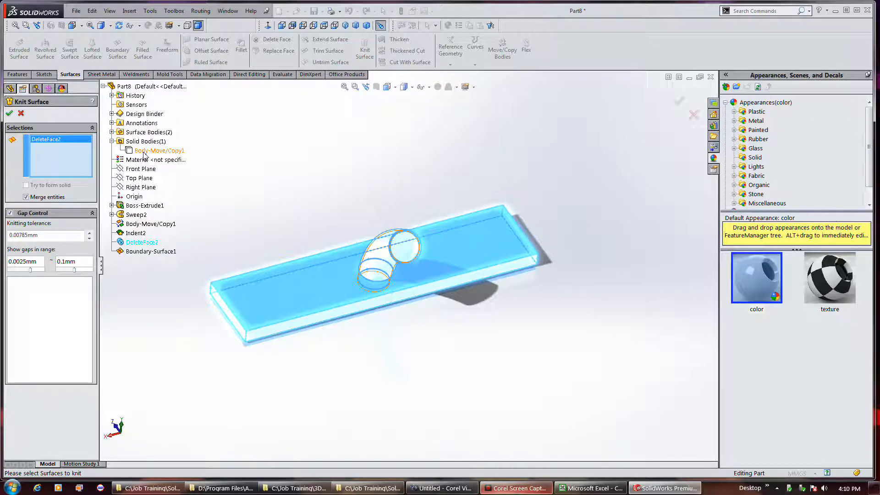
{"action": "left_click", "coordinate": [112, 132]}
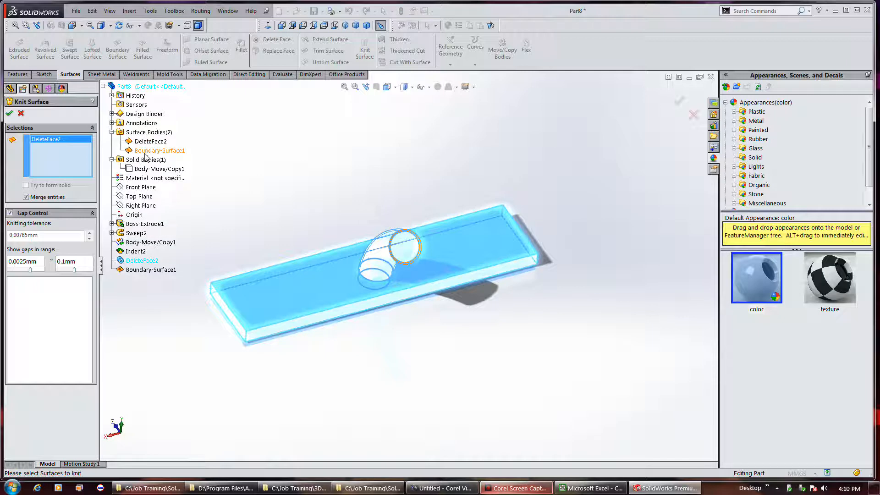
{"action": "left_click", "coordinate": [145, 151]}
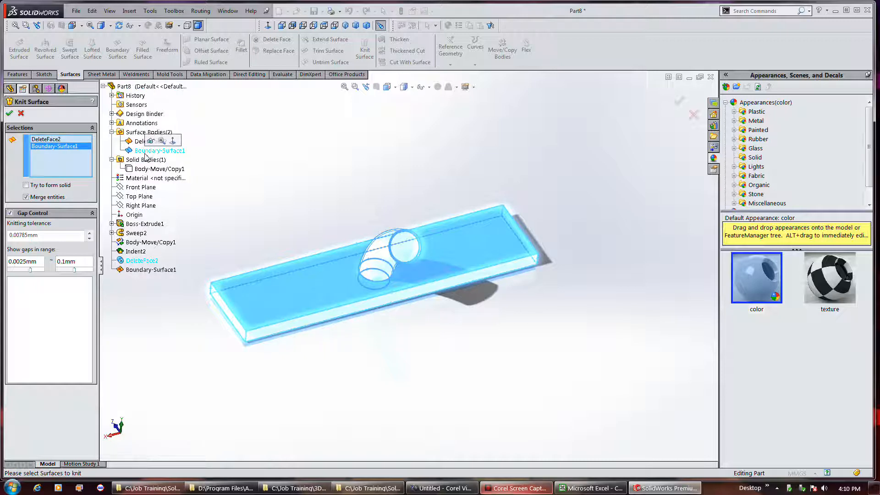
{"action": "left_click", "coordinate": [50, 185]}
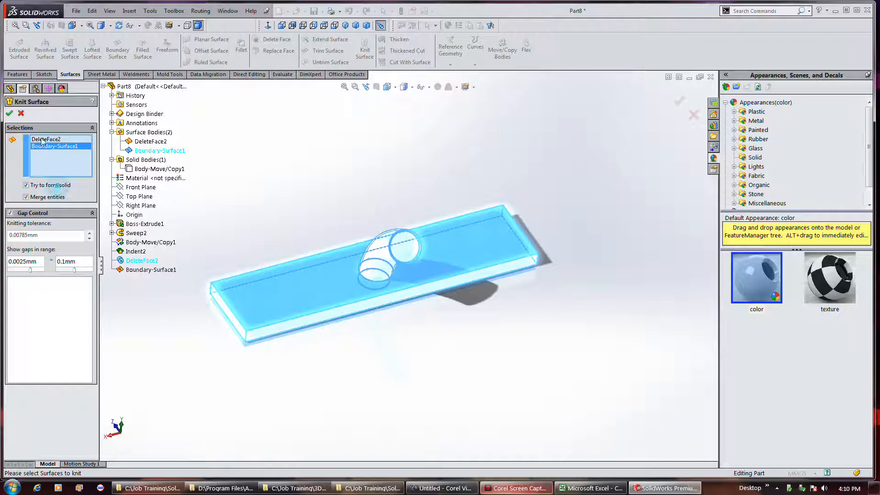
{"action": "left_click", "coordinate": [9, 114]}
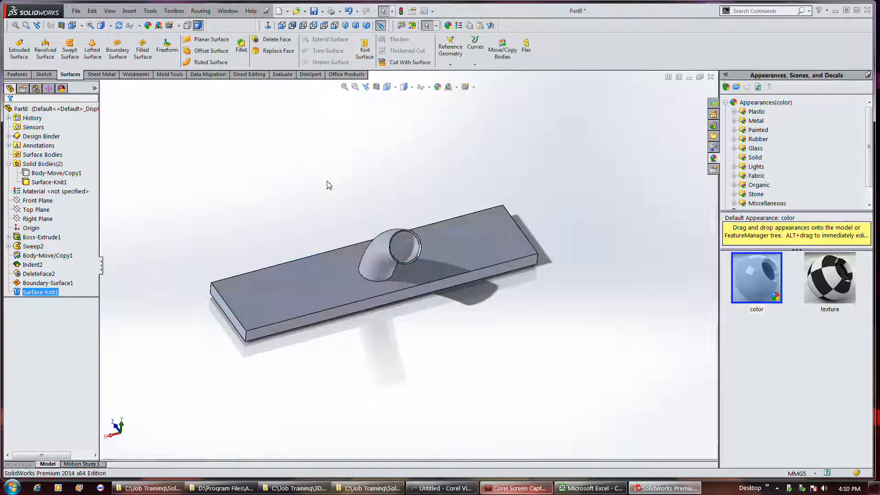
- Inspect the knitted solid's interior with a reversed Front Plane section moved to about -61 mm, and close the section view without keeping it
{"action": "left_click", "coordinate": [377, 87]}
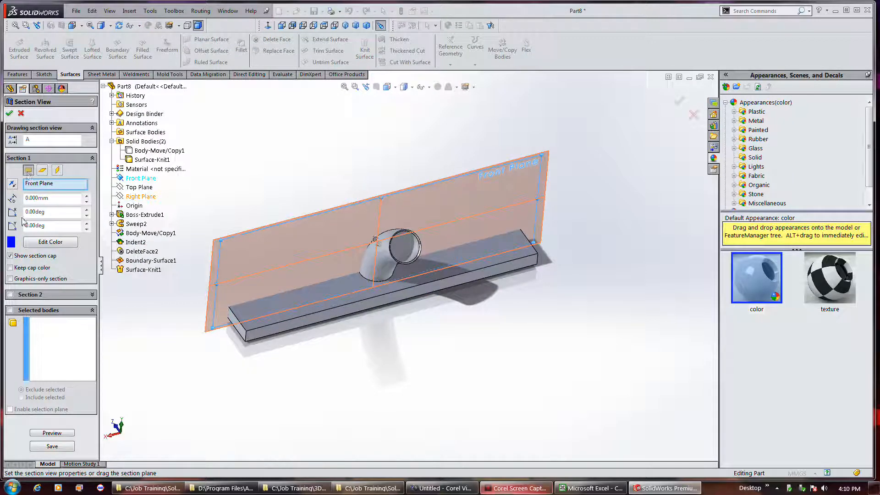
{"action": "left_click", "coordinate": [12, 184]}
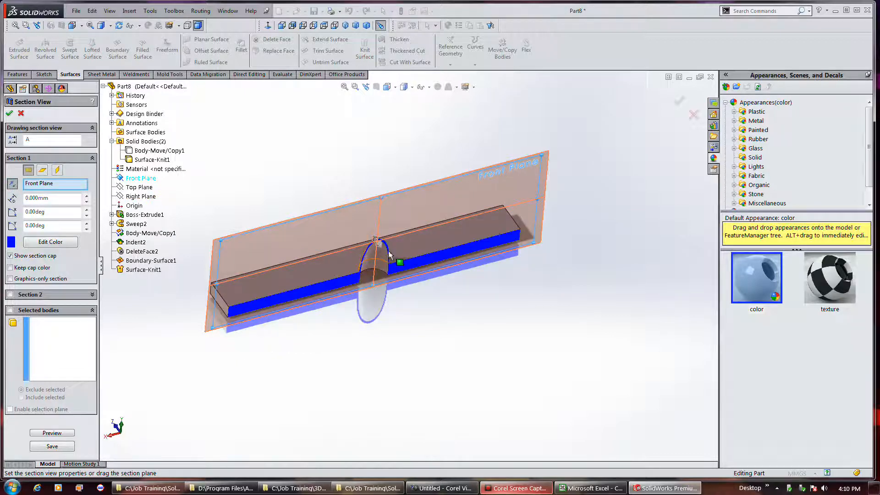
{"action": "left_click_drag", "start_coordinate": [380, 247], "coordinate": [520, 248]}
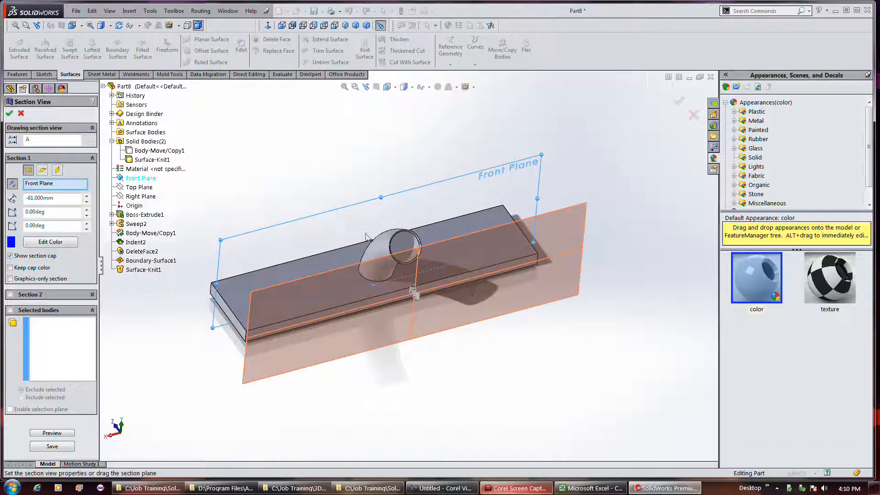
{"action": "left_click", "coordinate": [21, 113]}
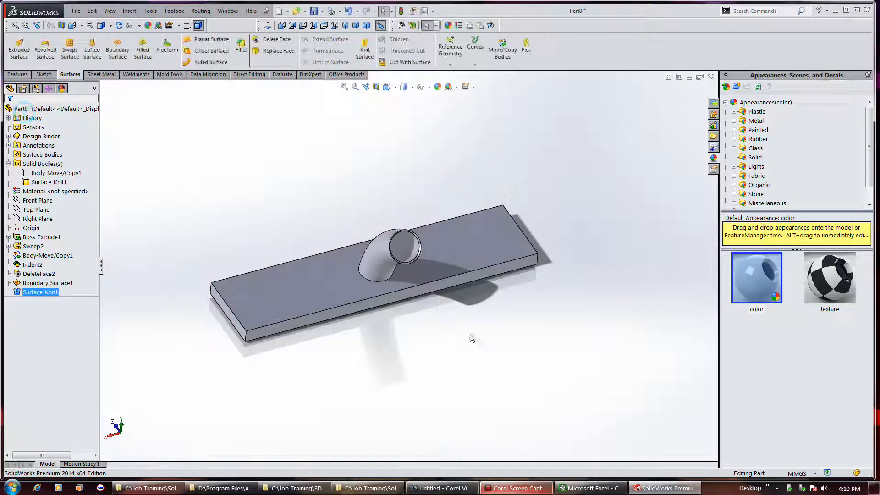